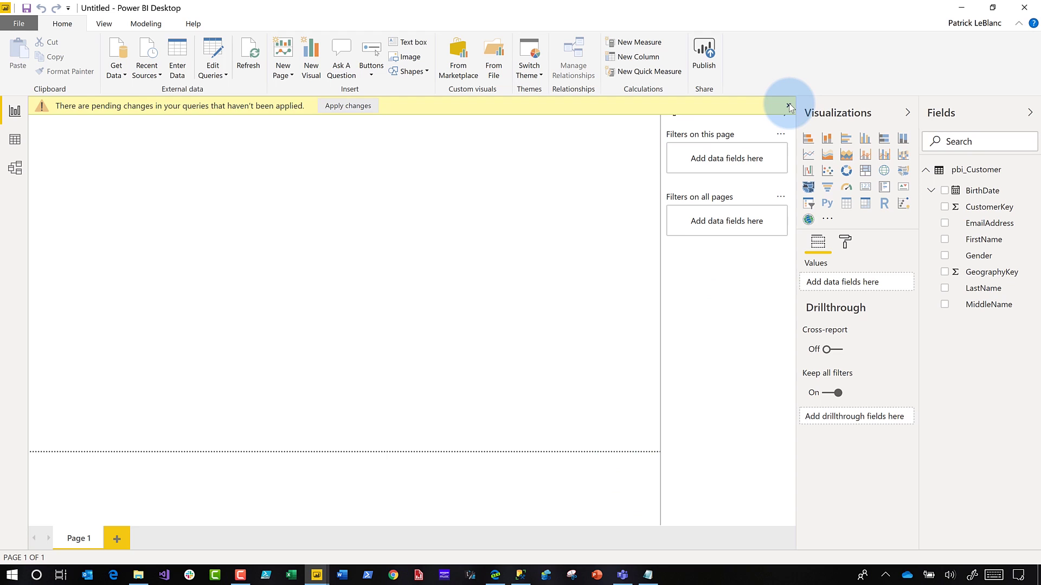
Step: Dismiss the pending-changes banner, bring Power Query Editor forward, and start a SQL Server source
click(787, 106)
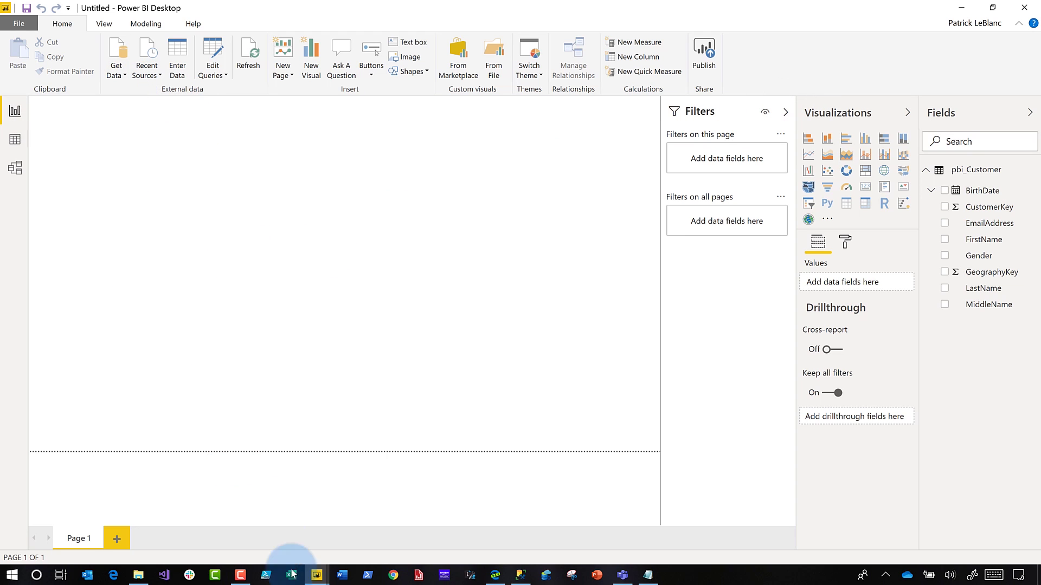
click(320, 579)
click(352, 531)
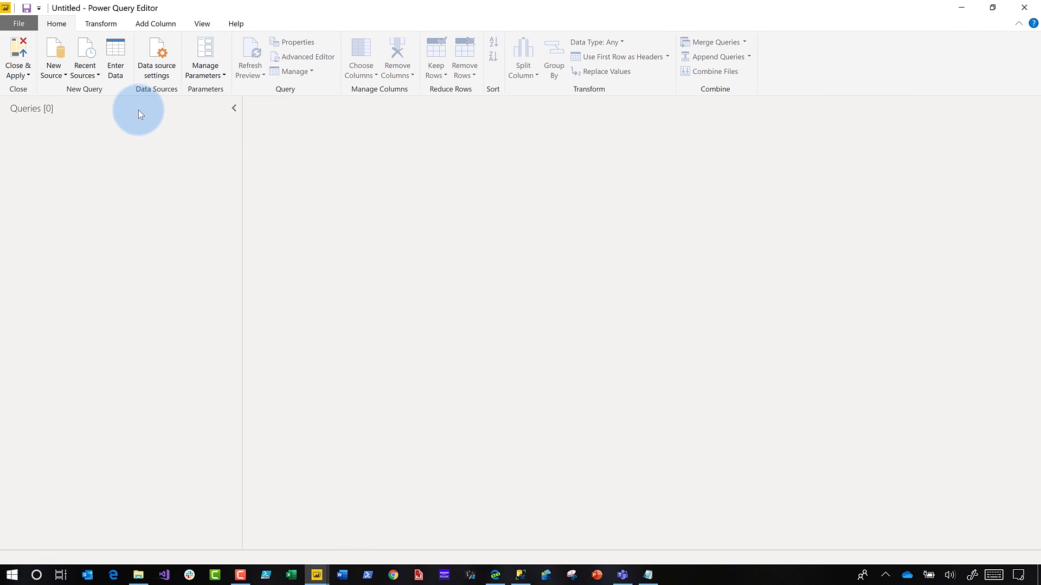
click(52, 76)
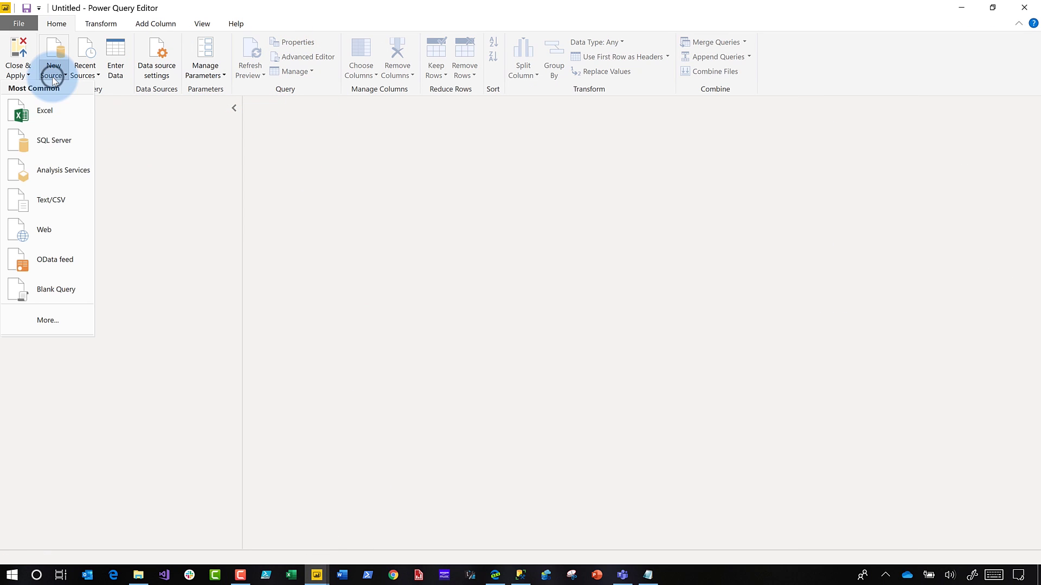
click(60, 140)
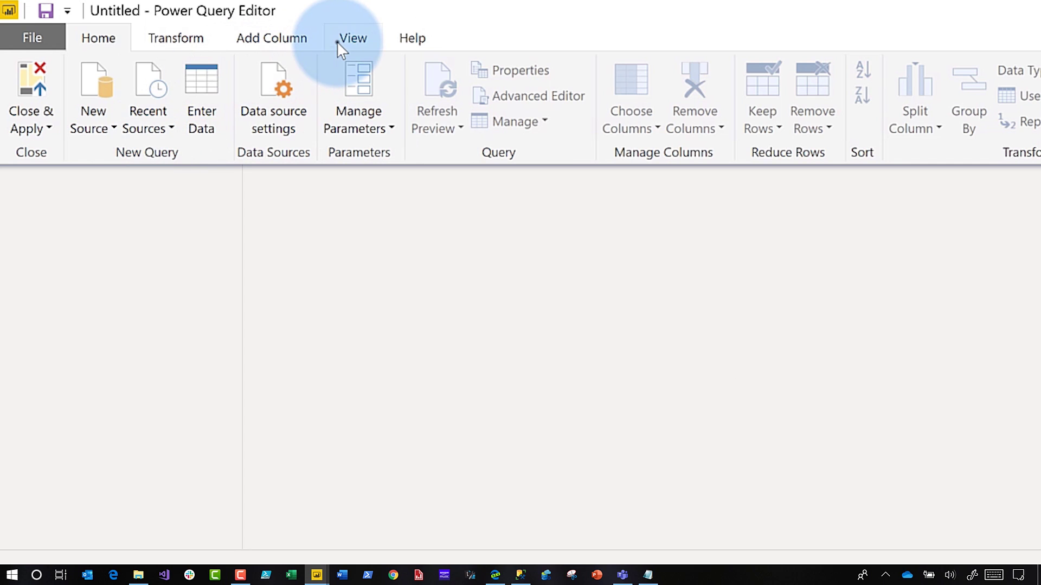
Step: Turn on 'Always allow' for parameters in the Power Query Editor's View settings
click(336, 41)
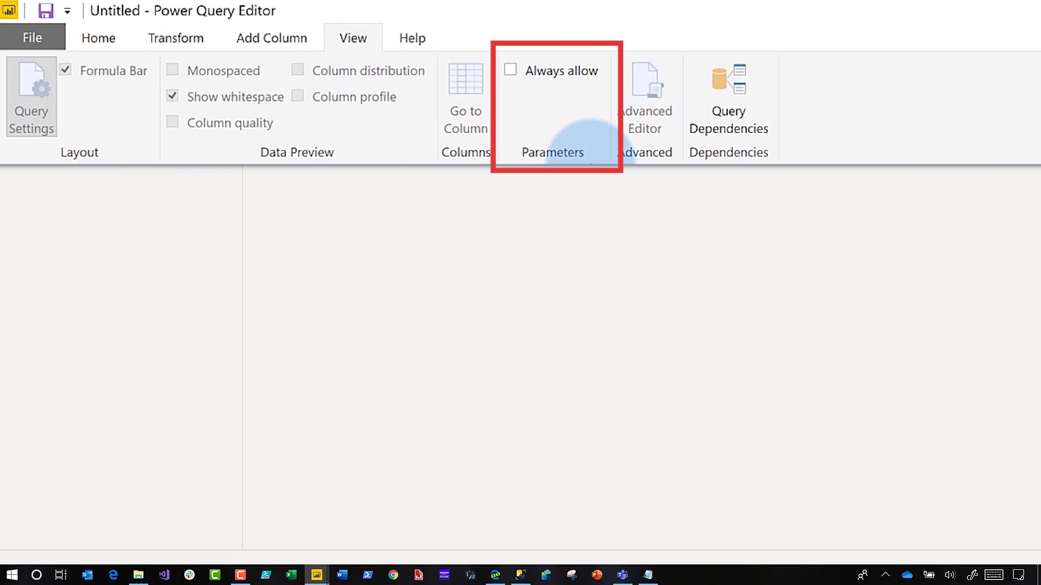
click(511, 71)
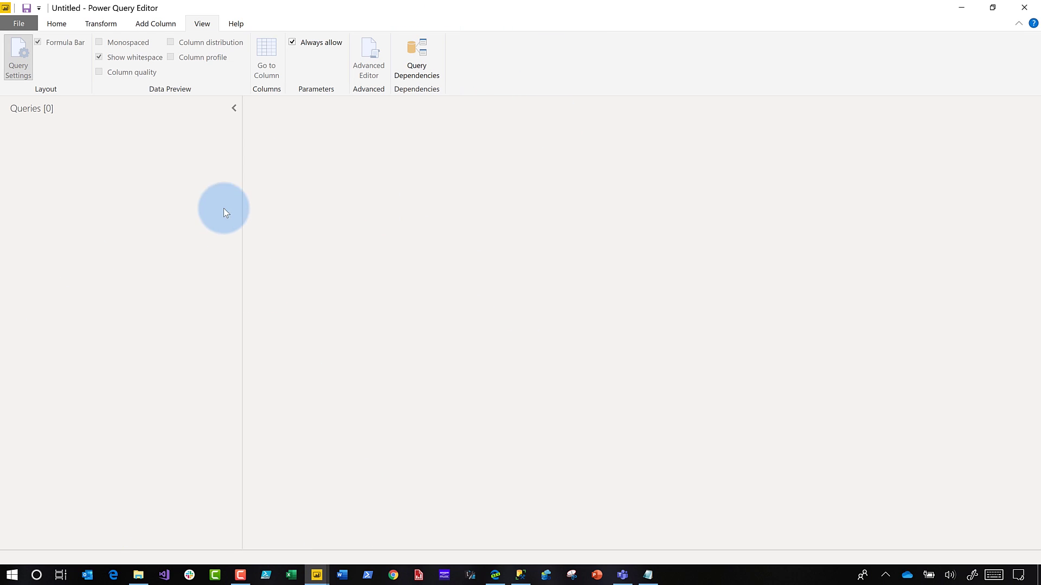
click(57, 24)
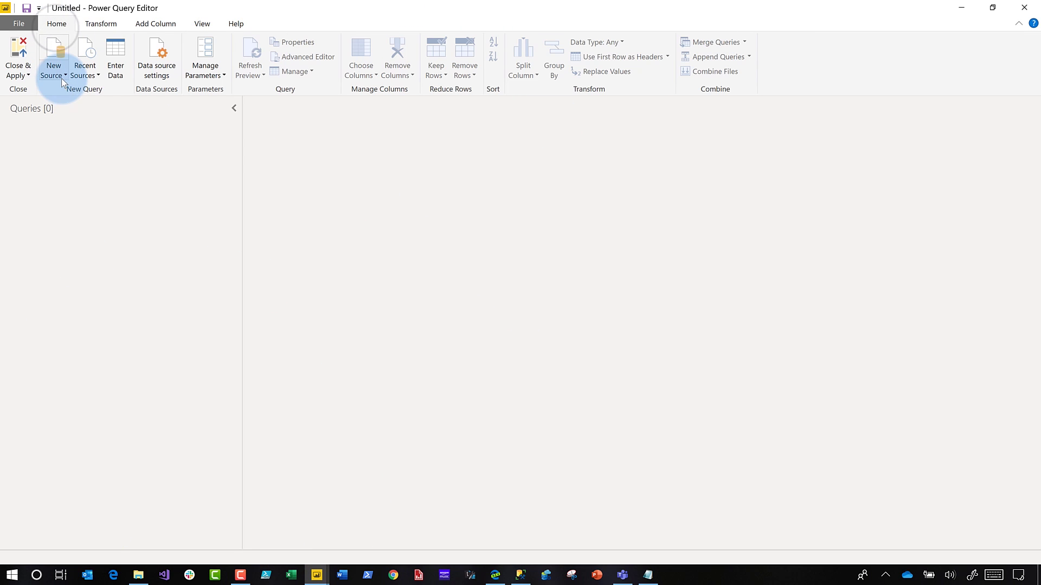
click(61, 78)
click(65, 143)
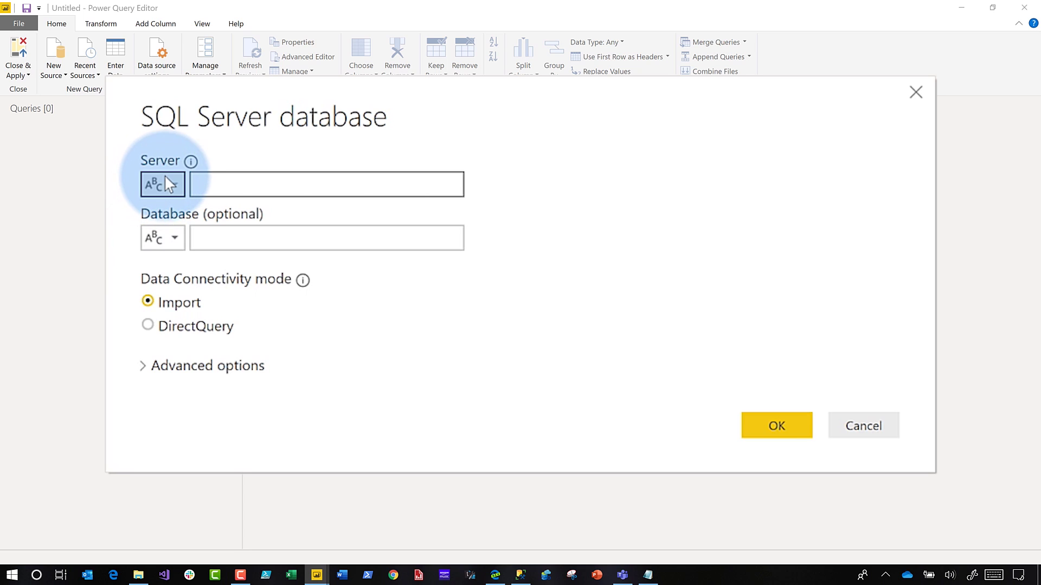
click(174, 186)
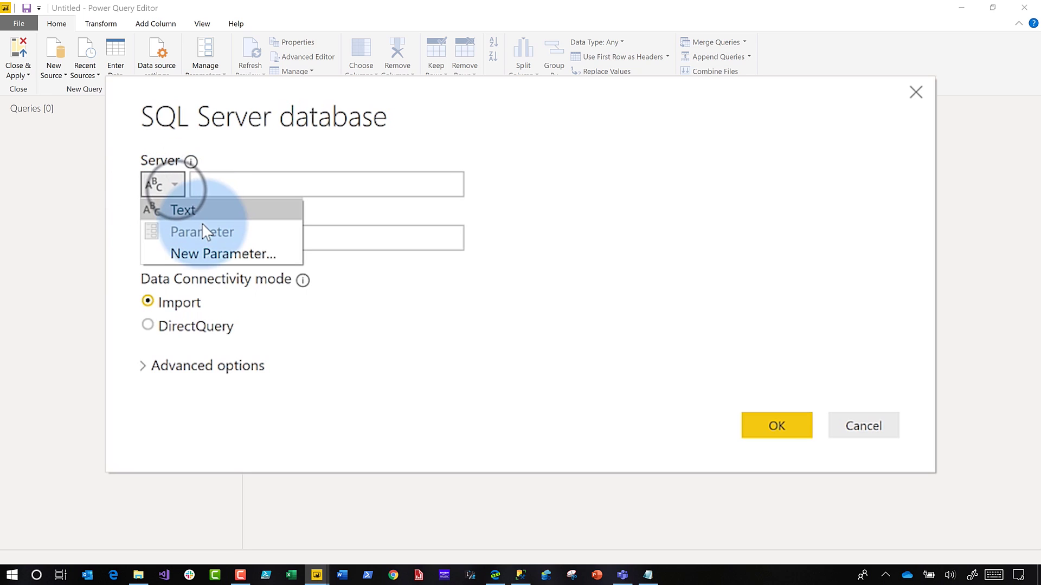
click(212, 254)
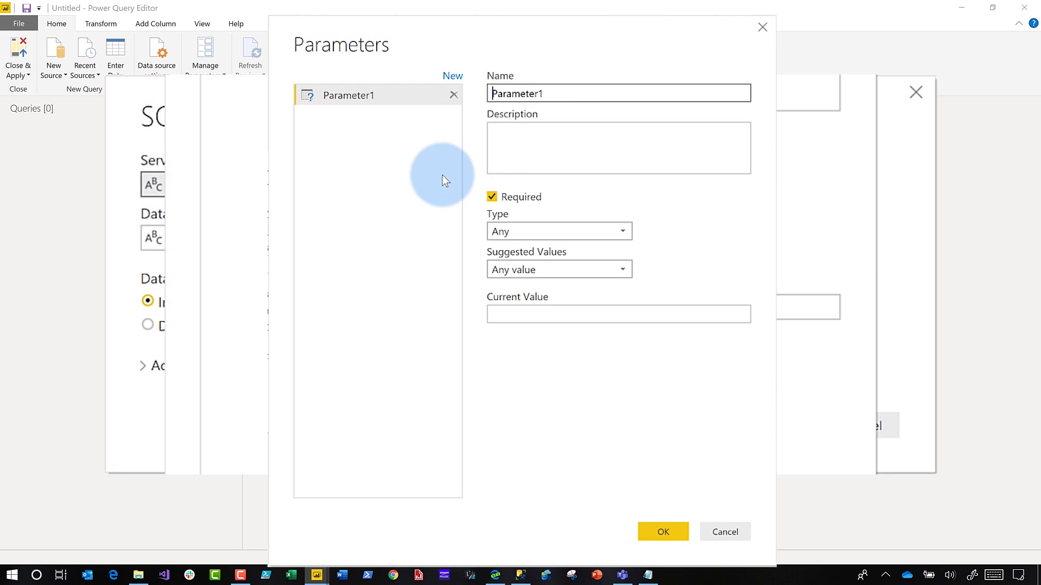
double_click(558, 94)
text(se)
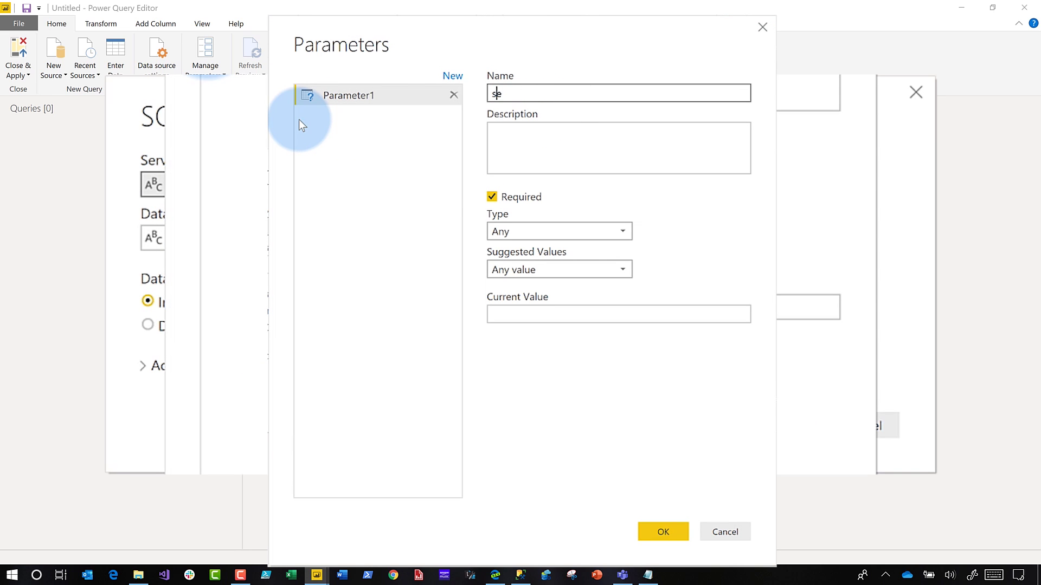
text(rvername)
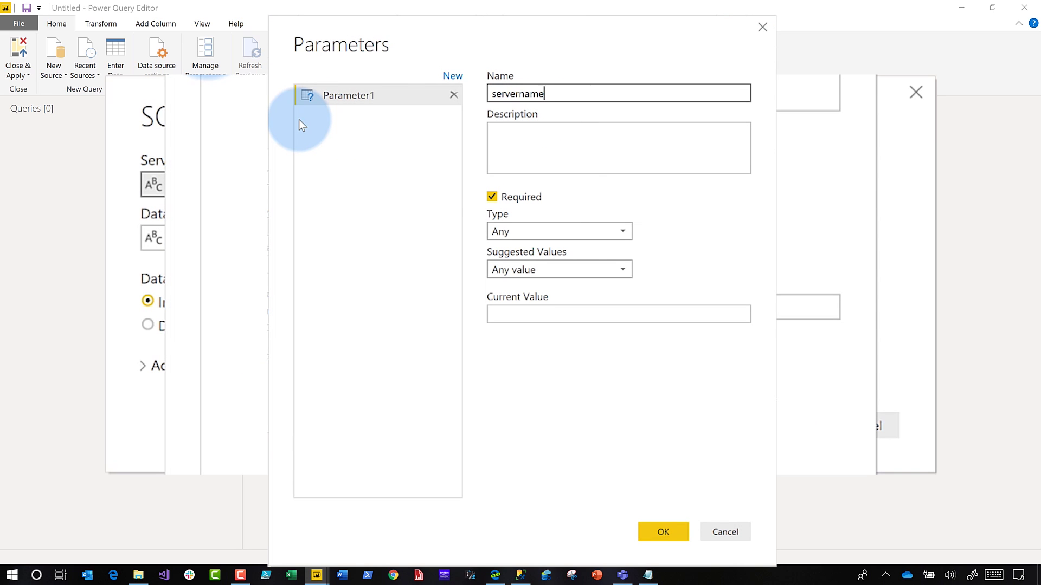
click(652, 316)
text(gpu.database.windows.net)
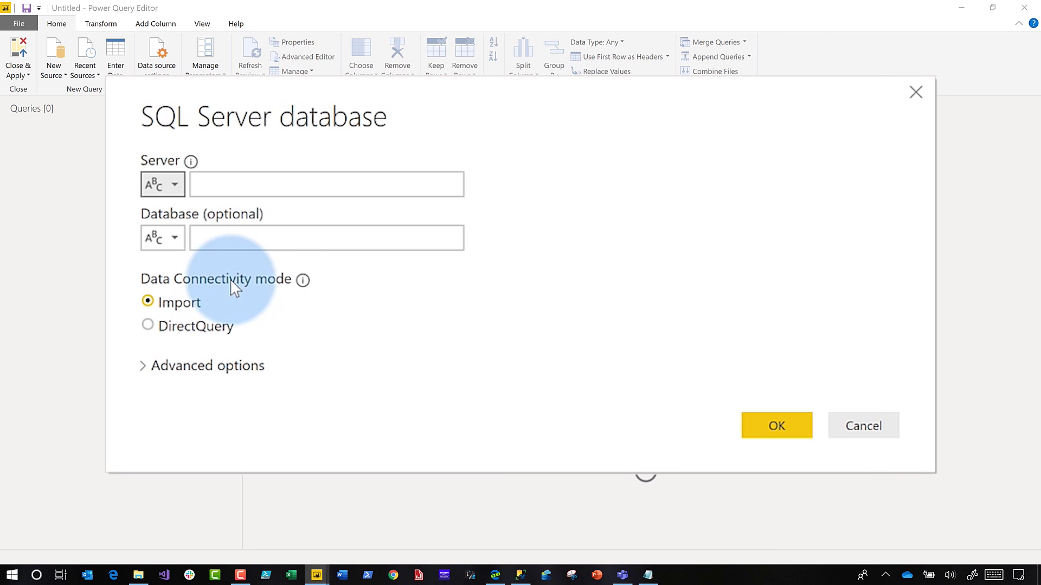
click(673, 533)
click(177, 242)
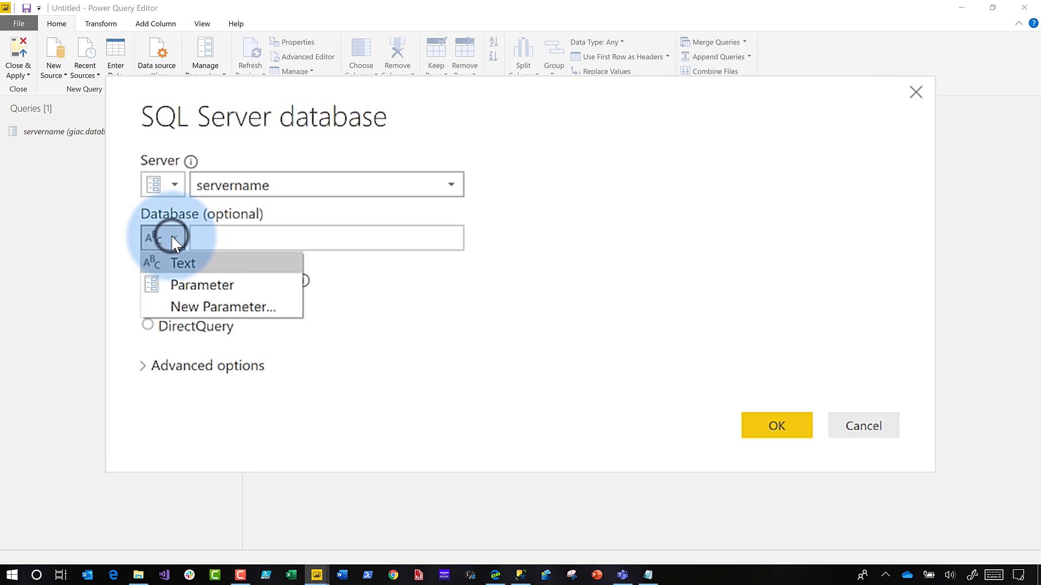
Step: Add a 'database' parameter set to adventureworksdw and connect using both parameters
click(204, 302)
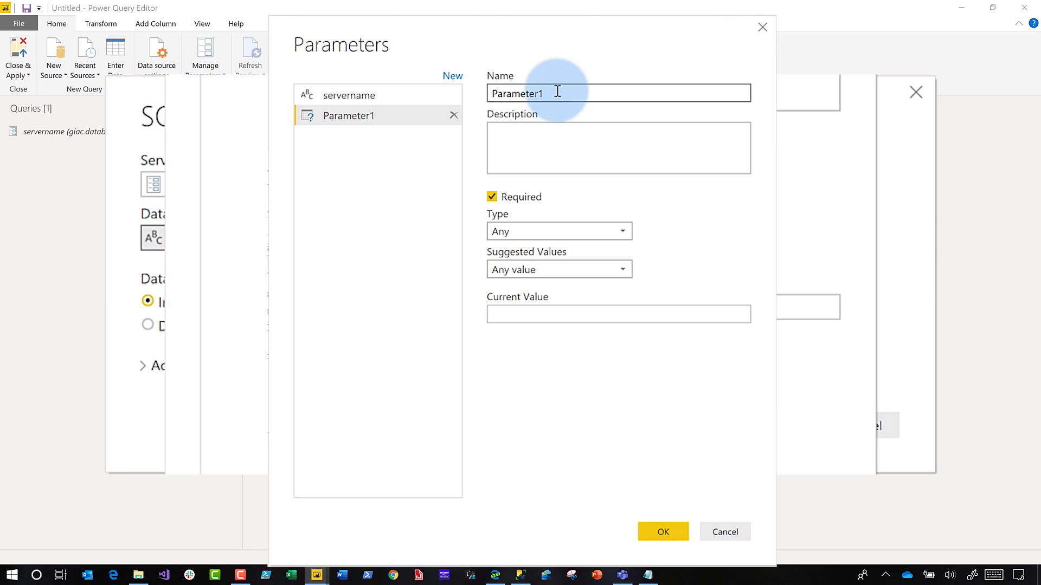
double_click(553, 90)
text(database)
click(358, 216)
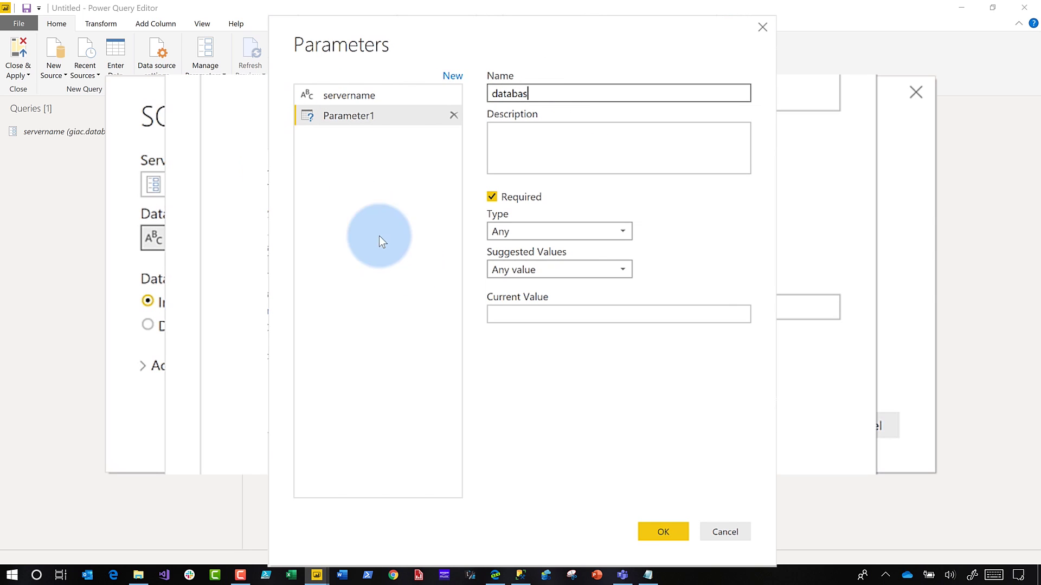
click(509, 313)
text(aveh)
text(ntureworksdw)
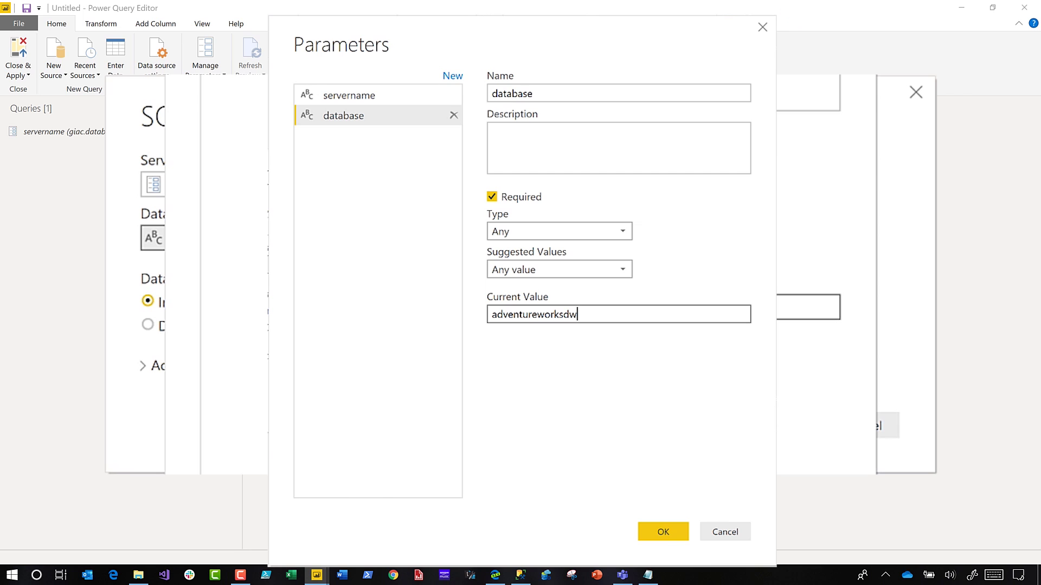
click(663, 531)
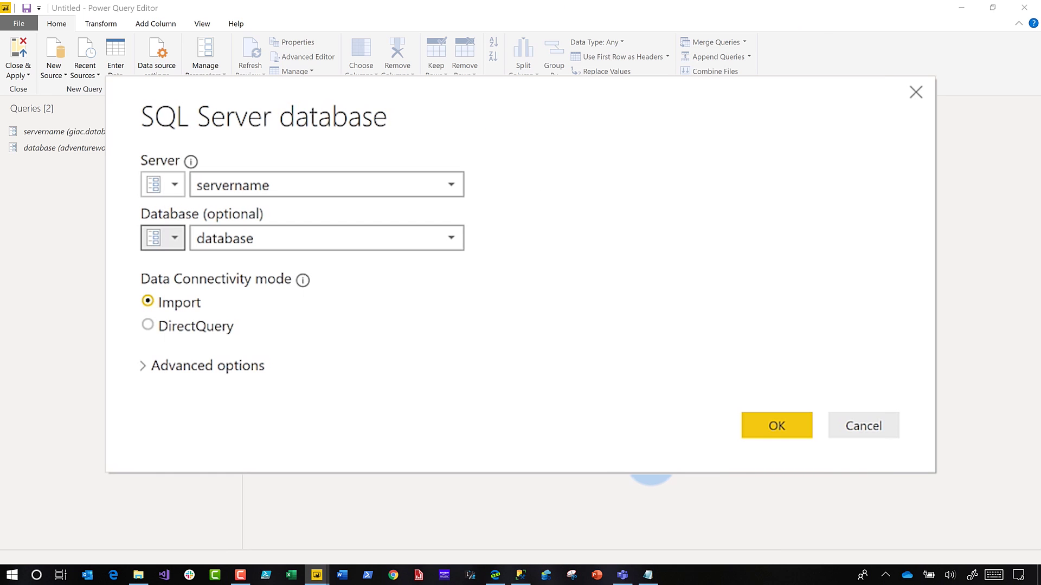
click(764, 428)
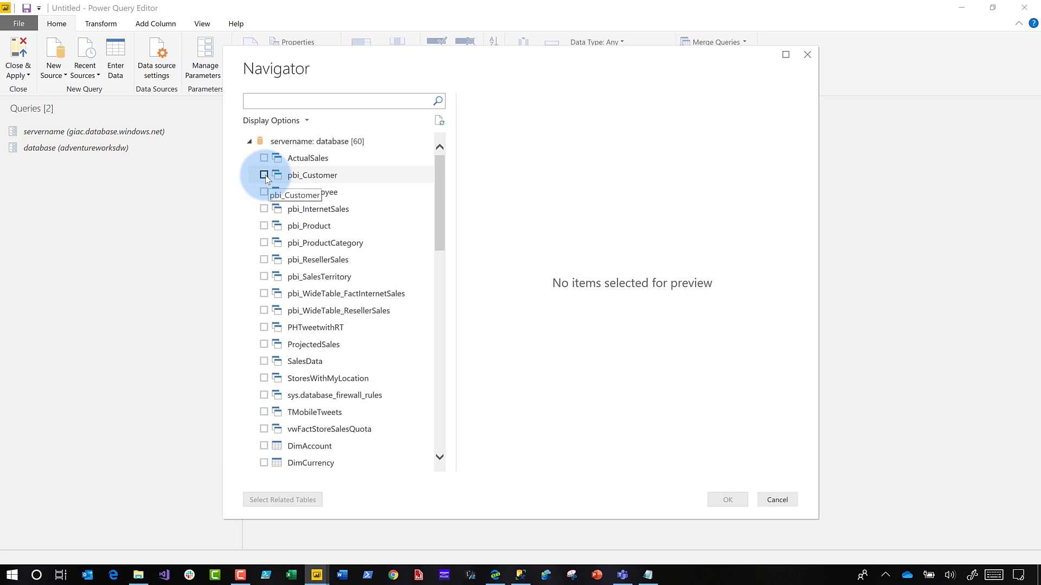
Step: Load the pbi_Customer table from the Navigator as a query and apply it to the report
click(266, 176)
click(721, 499)
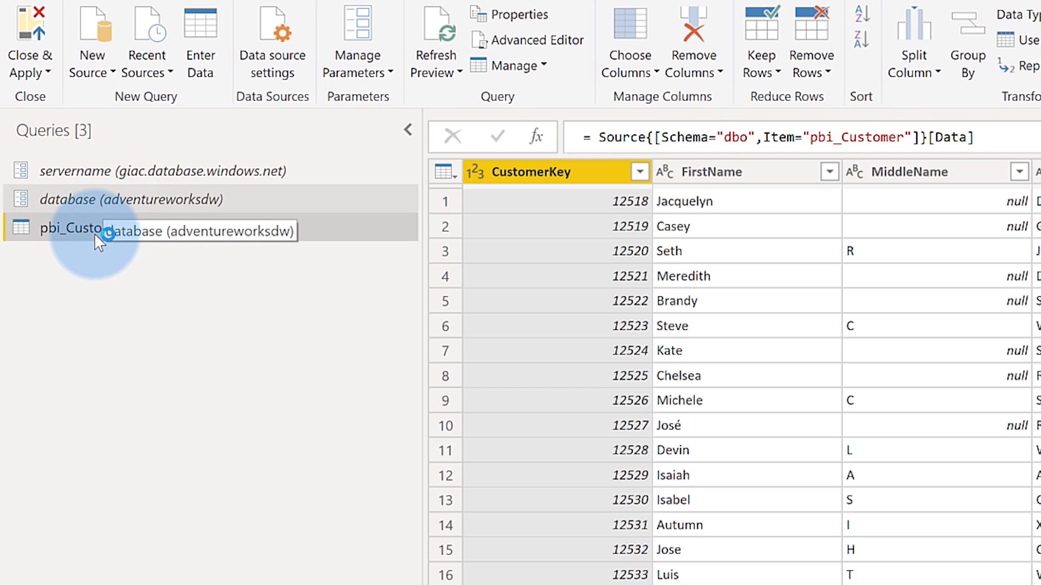
right_click(95, 234)
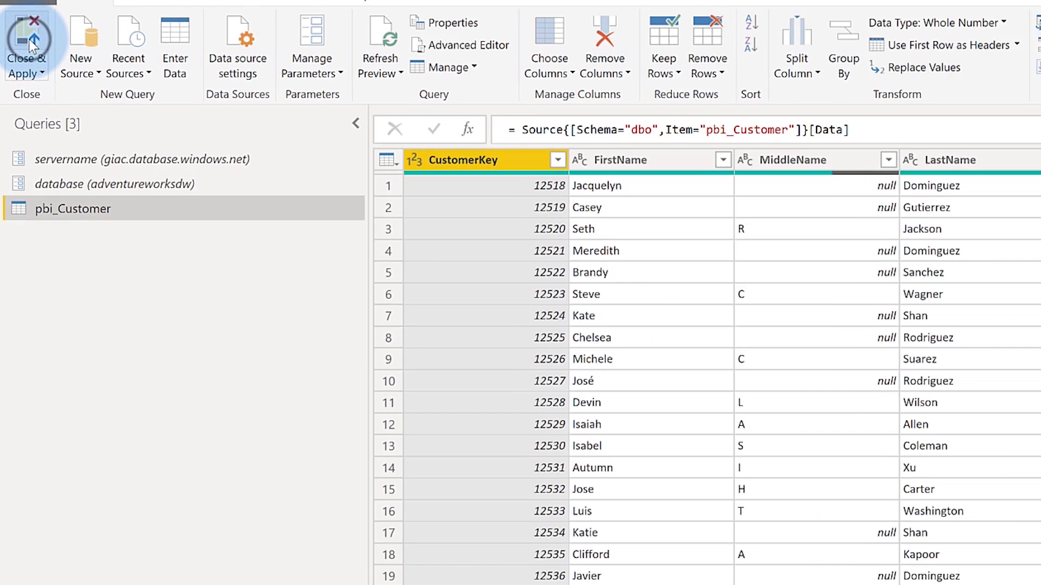
click(30, 41)
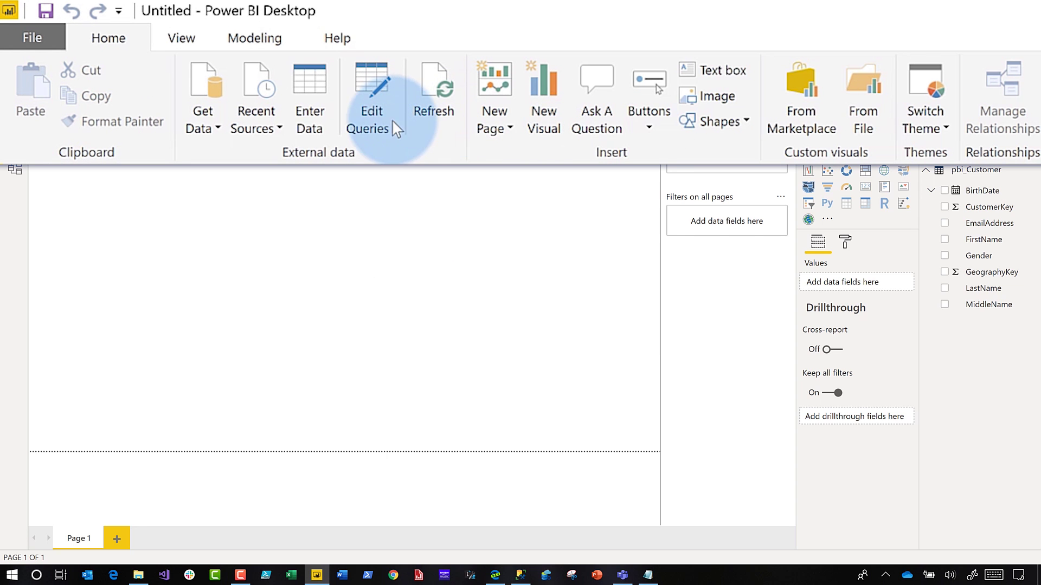
Step: Open Edit Parameters from the Edit Queries dropdown to show the servername and database values
click(381, 135)
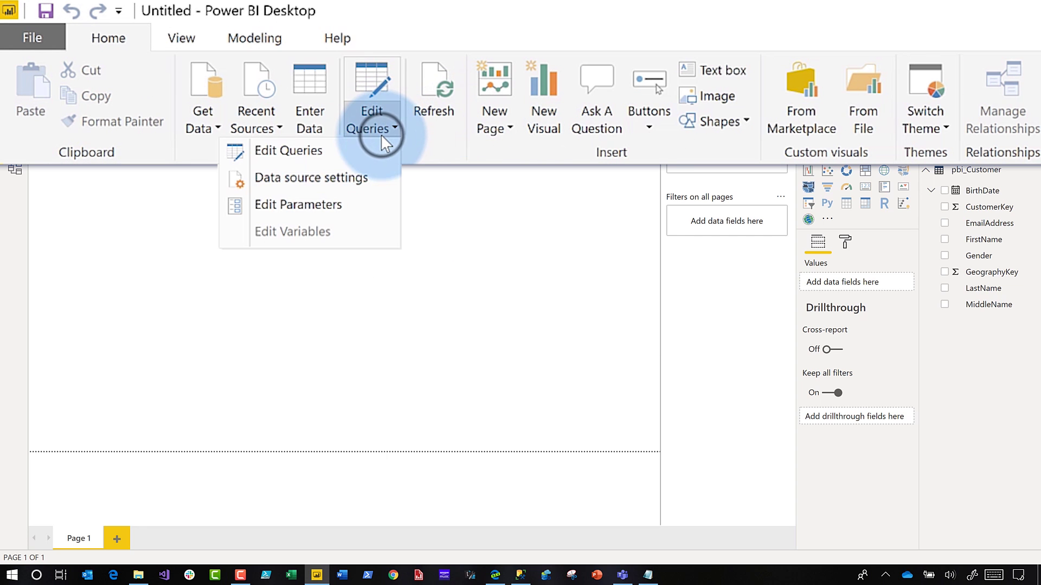
click(349, 204)
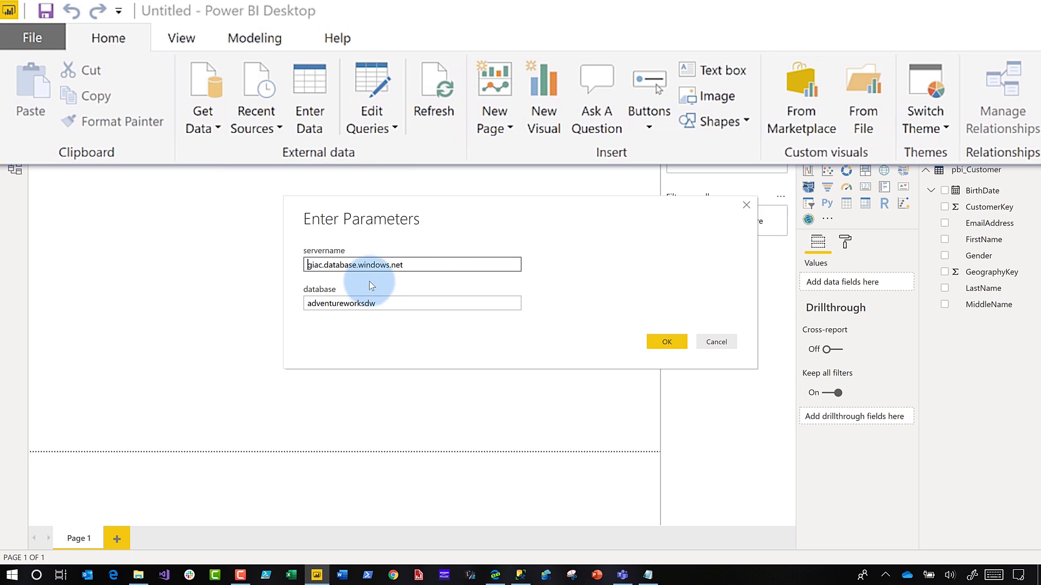